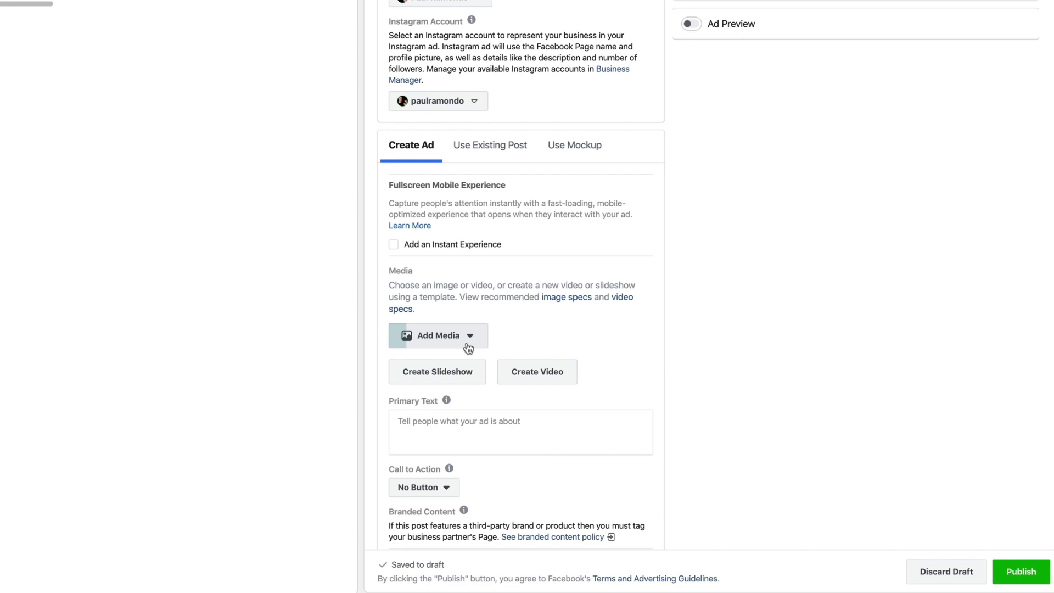
Attach the square 1:49 Page video as the ad's media for all six placements
click(431, 355)
click(308, 87)
click(395, 214)
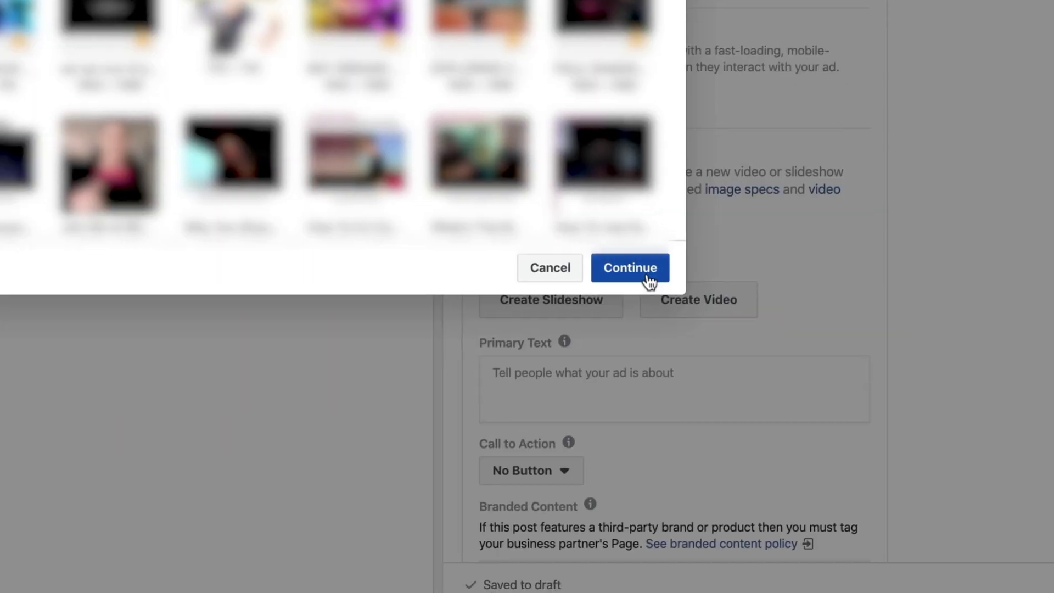
click(649, 280)
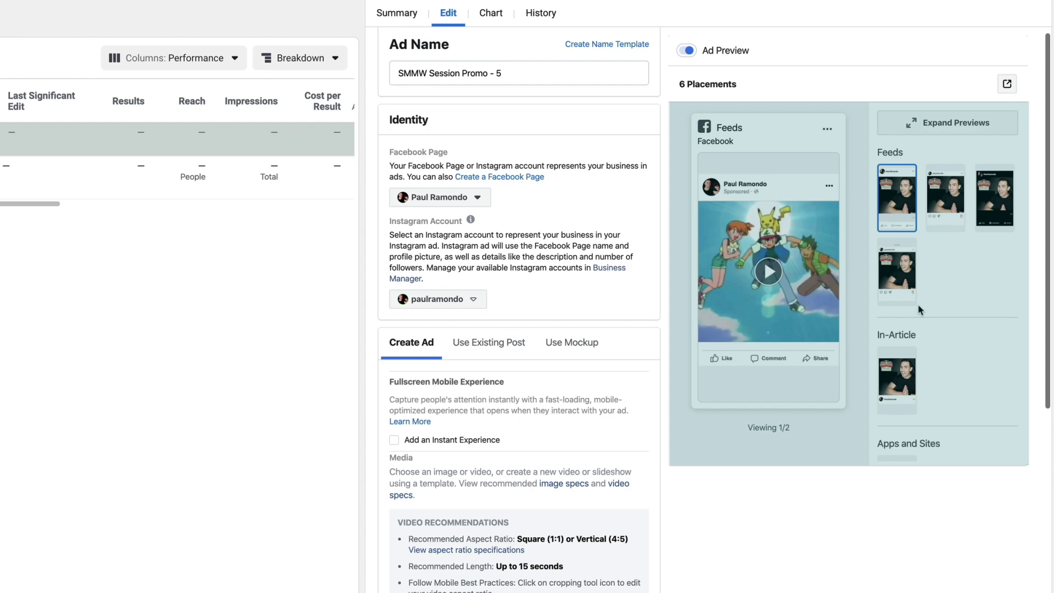
scroll(615, 527, down, 5)
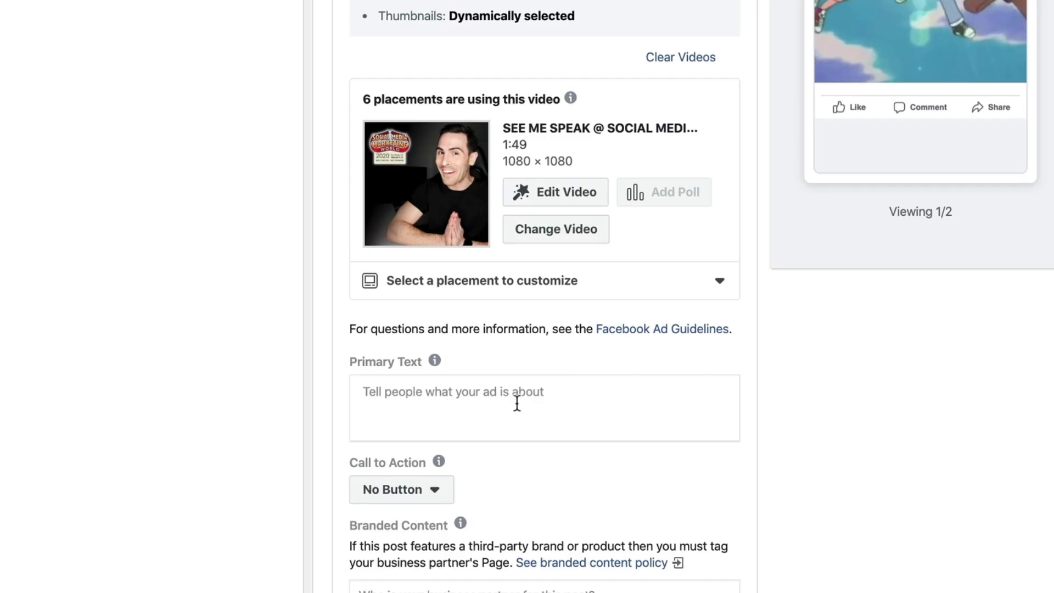
Paste the prepared multi-paragraph SMMW2020 session invitation into the Primary Text box
text(Are you attending SMMW2020? 🙌 Want to learn the EXACT tips, tricks and hacks I've used to target this ad to your feed?  Then join me on Monday, March 2 at 3:20pm in Room 28ABCDE...  Where I'll be presenting a Step-By-Step guide to Advanced Cold Audience Facebook Ad Targeting.  Hope to see you there! ✌)
scroll(590, 492, down, 2)
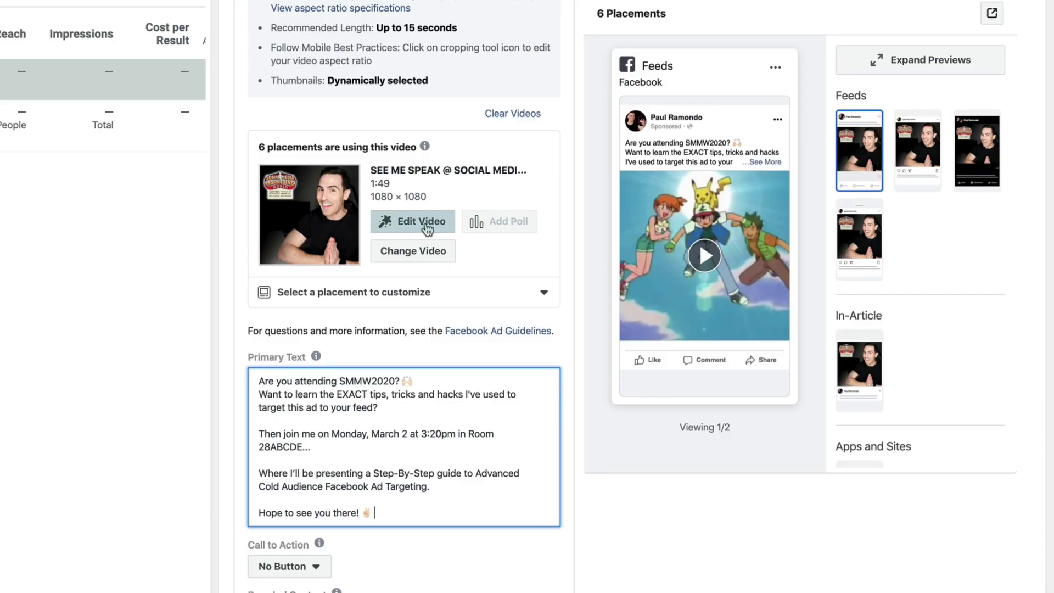
Set a custom video thumbnail using the frame with the speaker and Social Media Marketing World 2020 logo
click(427, 225)
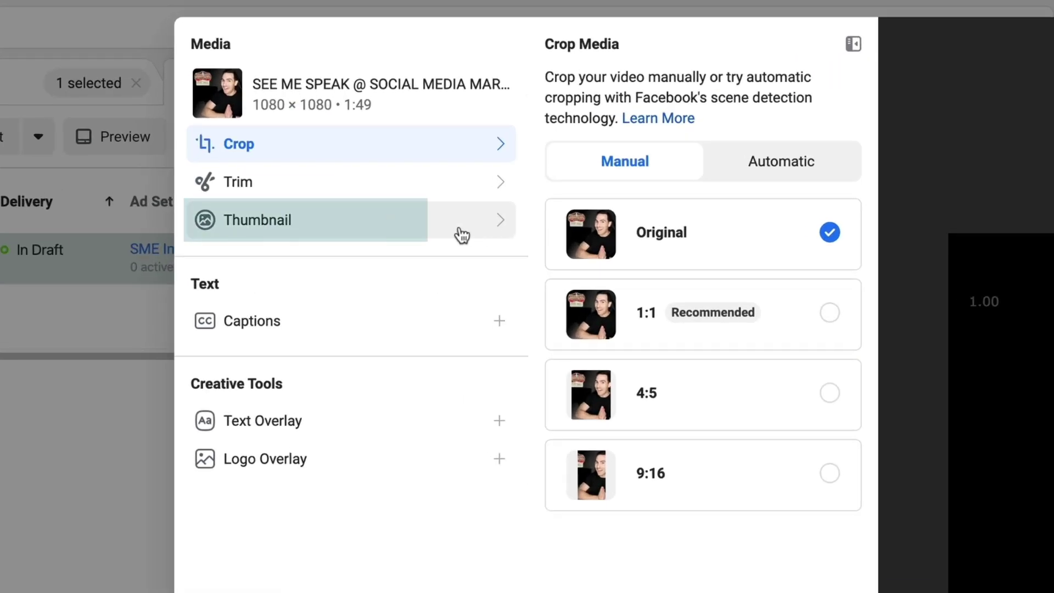
click(462, 235)
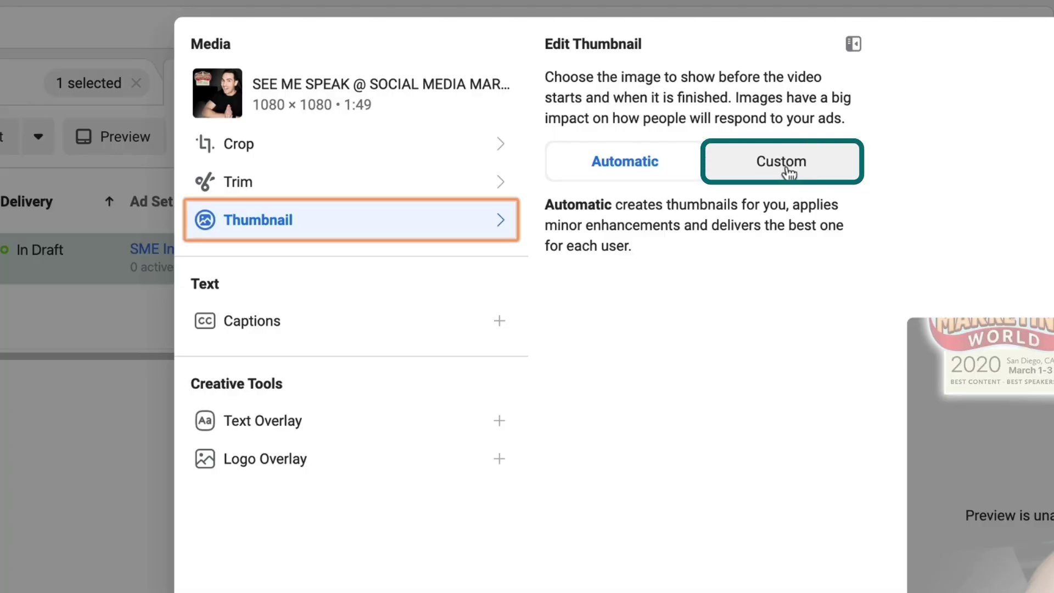
click(788, 171)
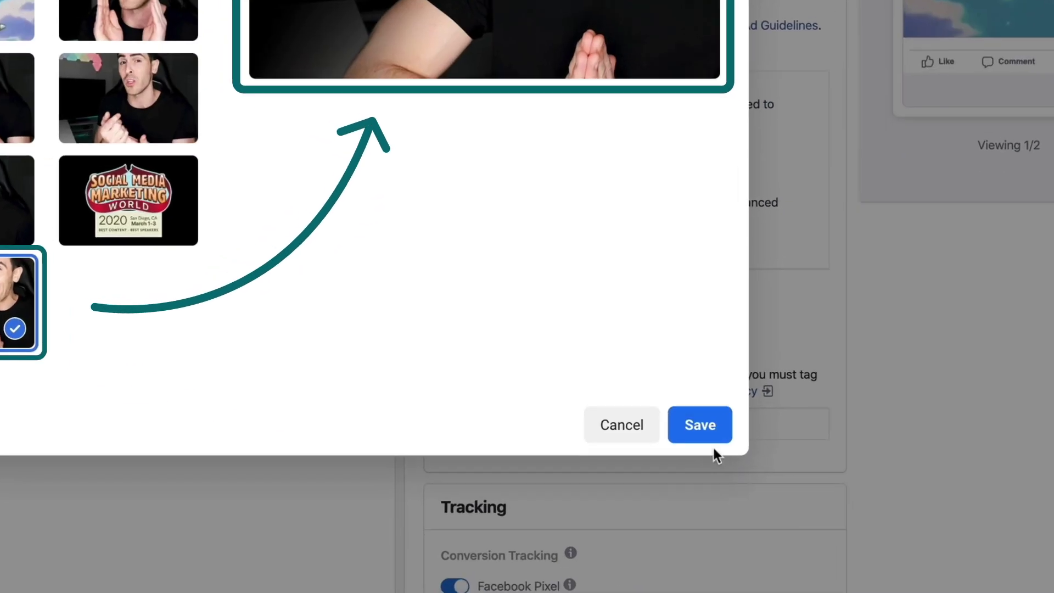
click(836, 548)
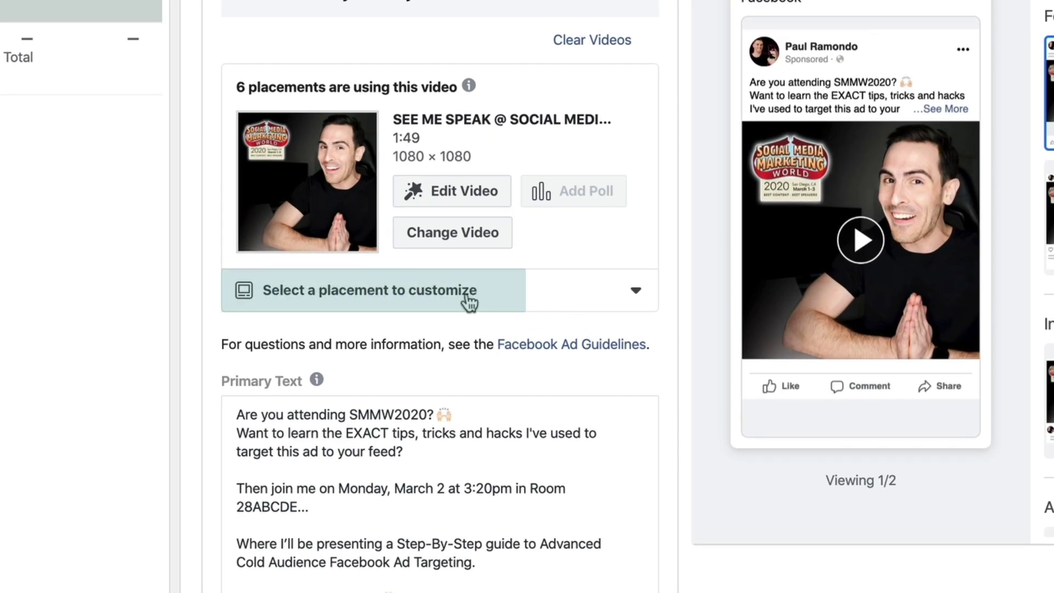
Apply a 4:5 crop to the video for the Instagram Feed placement only
click(470, 301)
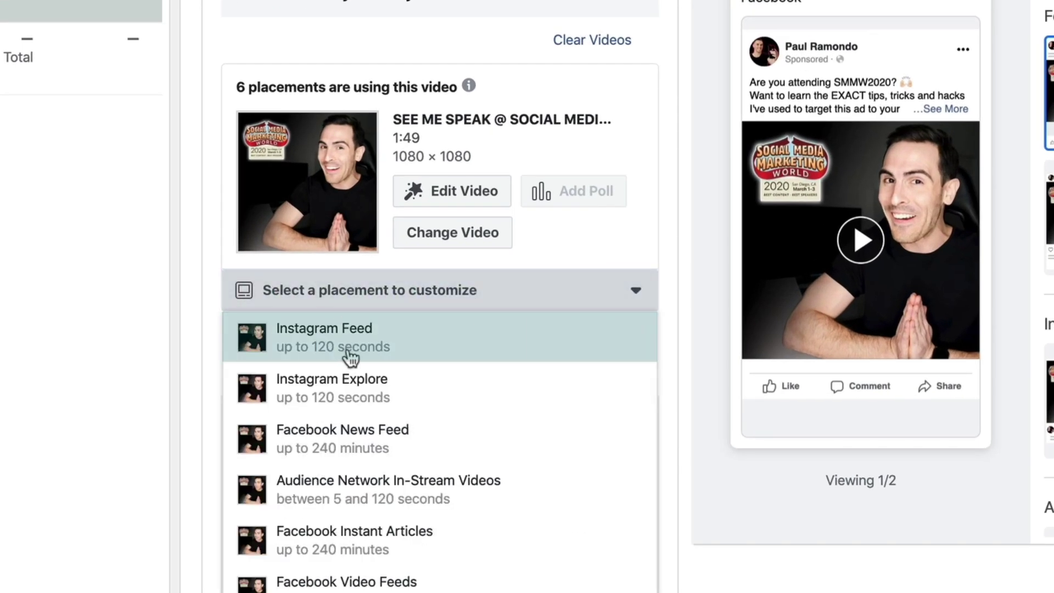
click(362, 354)
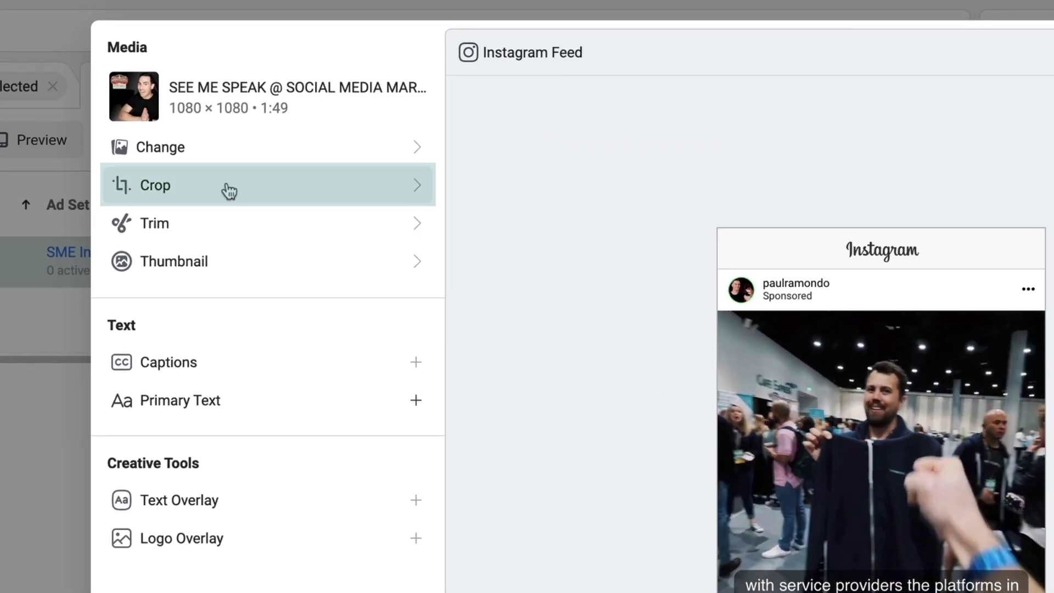
click(229, 191)
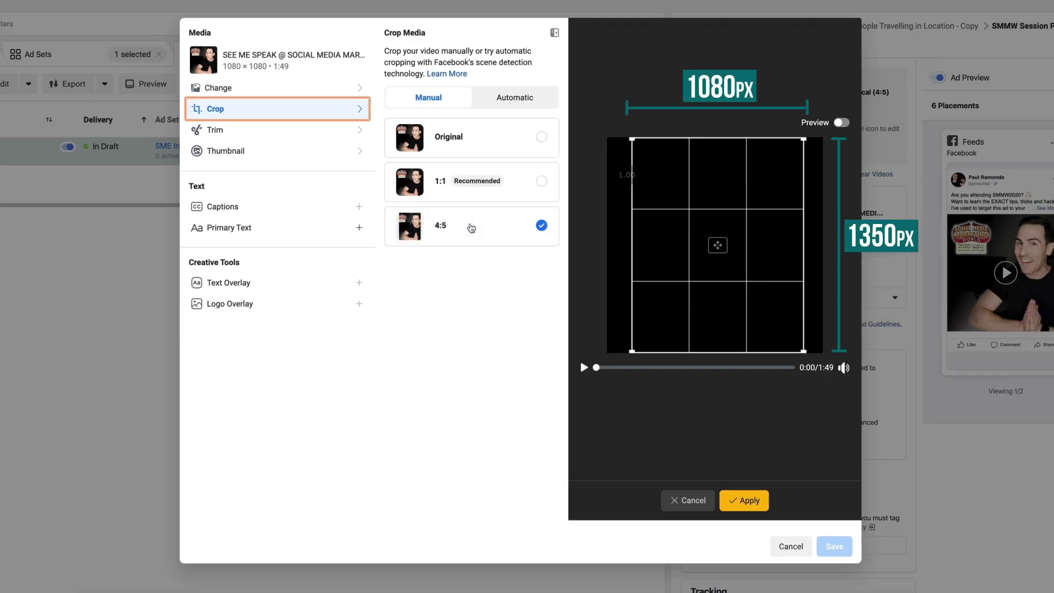
drag(614, 371, 722, 372)
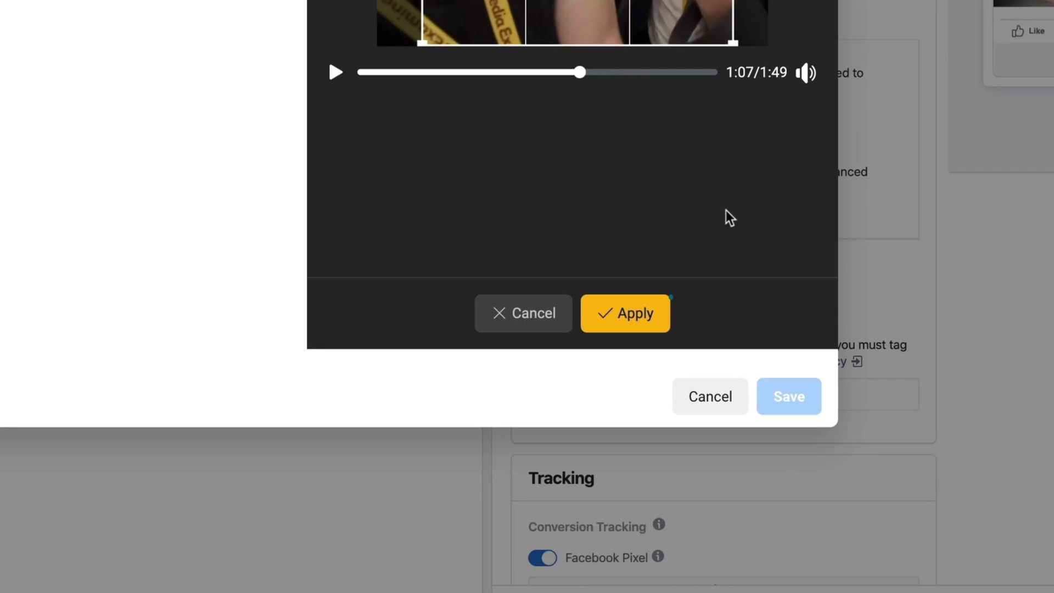
click(651, 324)
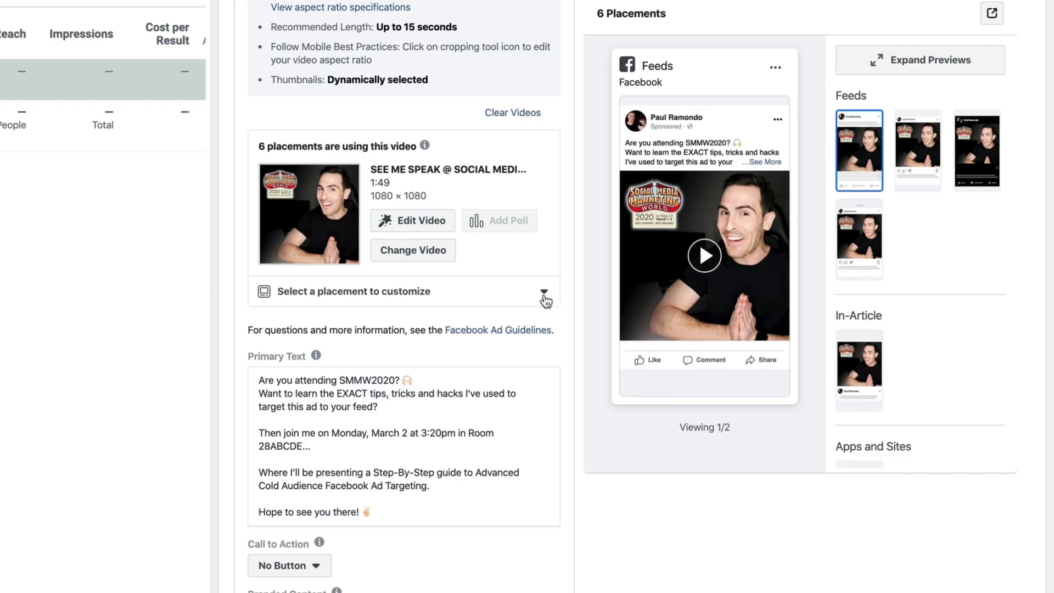
Choose Instagram Stories from the placement customization list to edit its own media
click(545, 361)
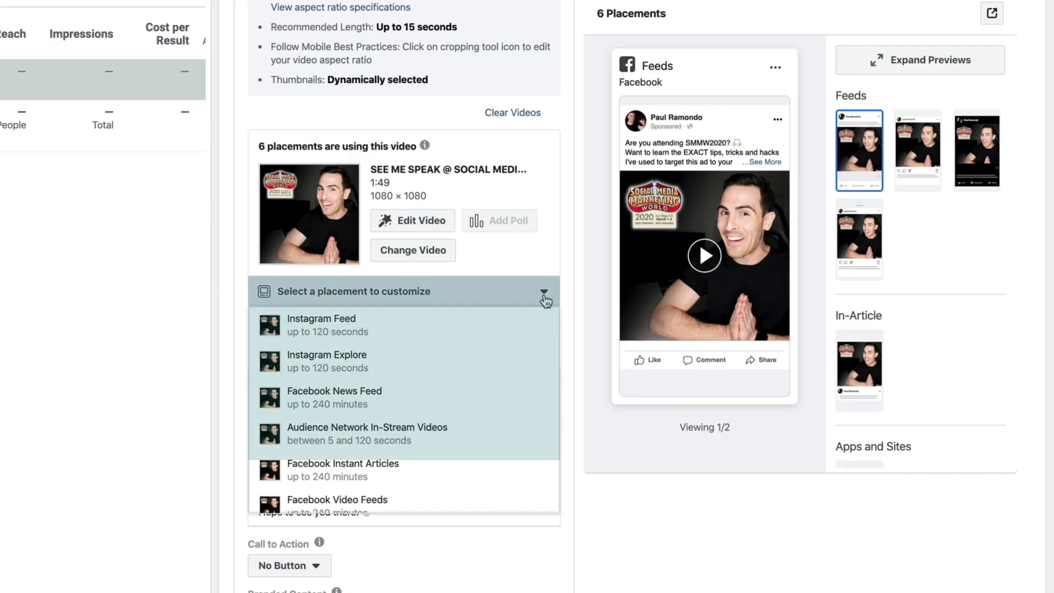
click(430, 445)
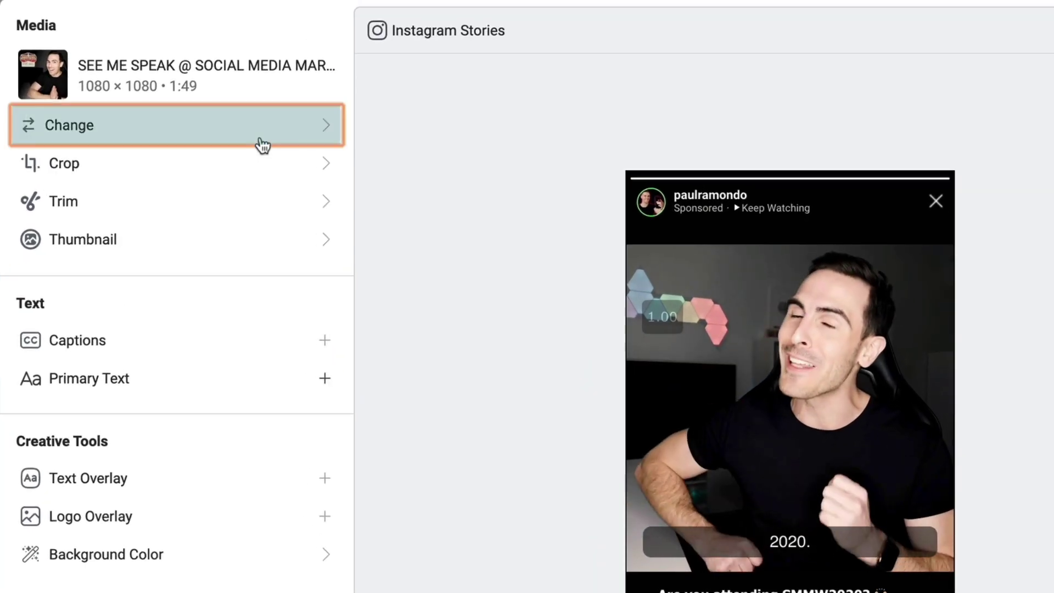
Replace the Instagram Stories media with a Page photo cropped to vertical 9:16 and save
click(262, 143)
click(460, 85)
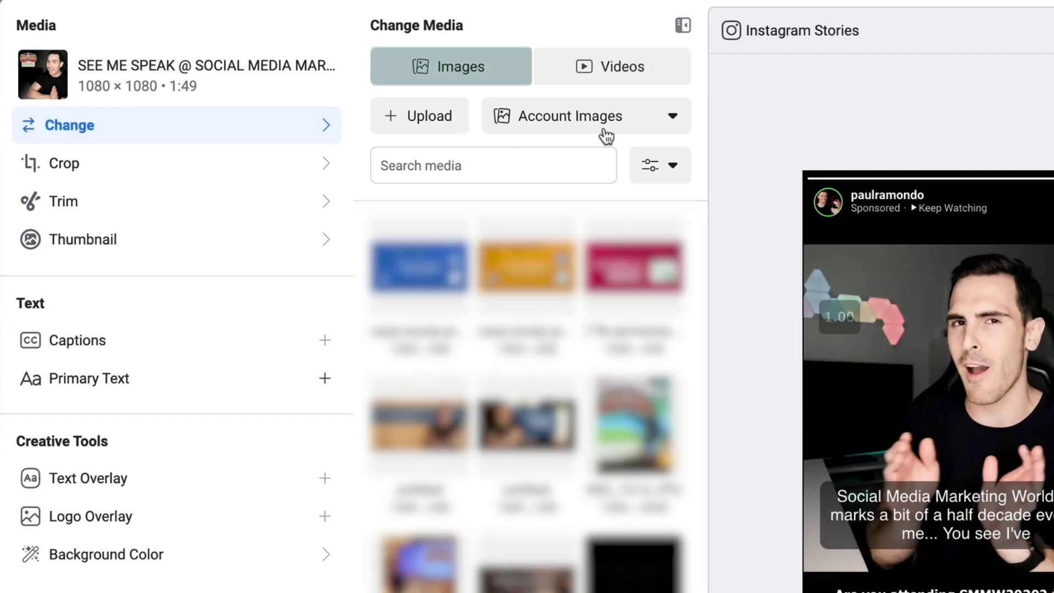
click(607, 126)
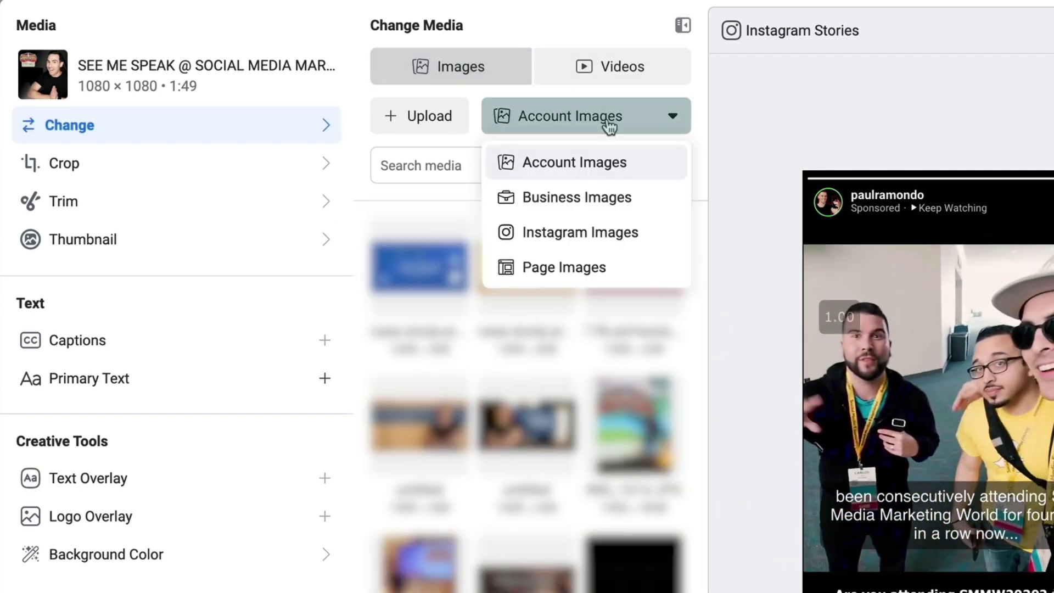
click(595, 270)
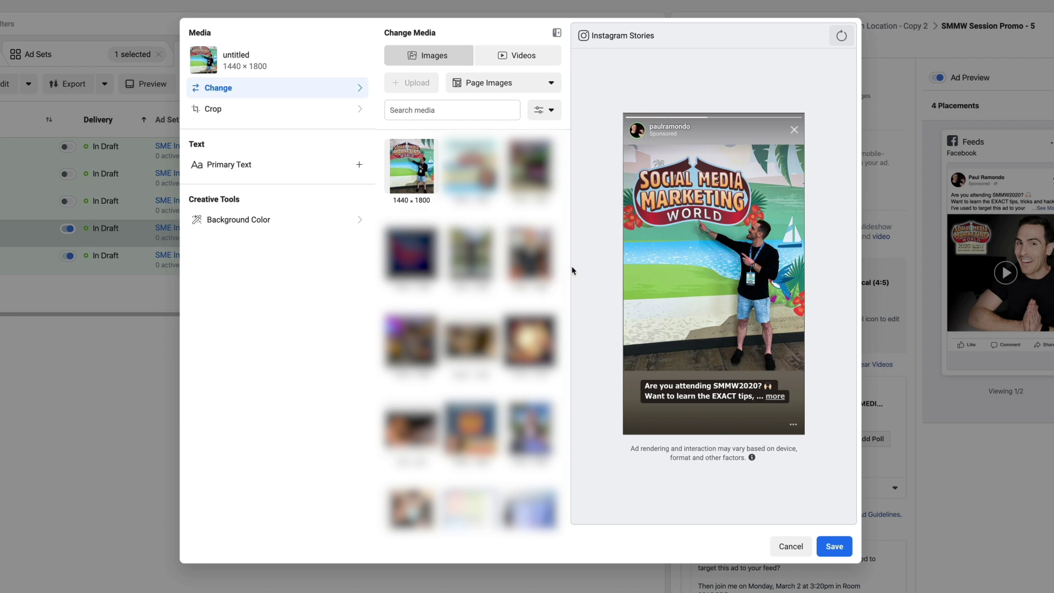
click(333, 114)
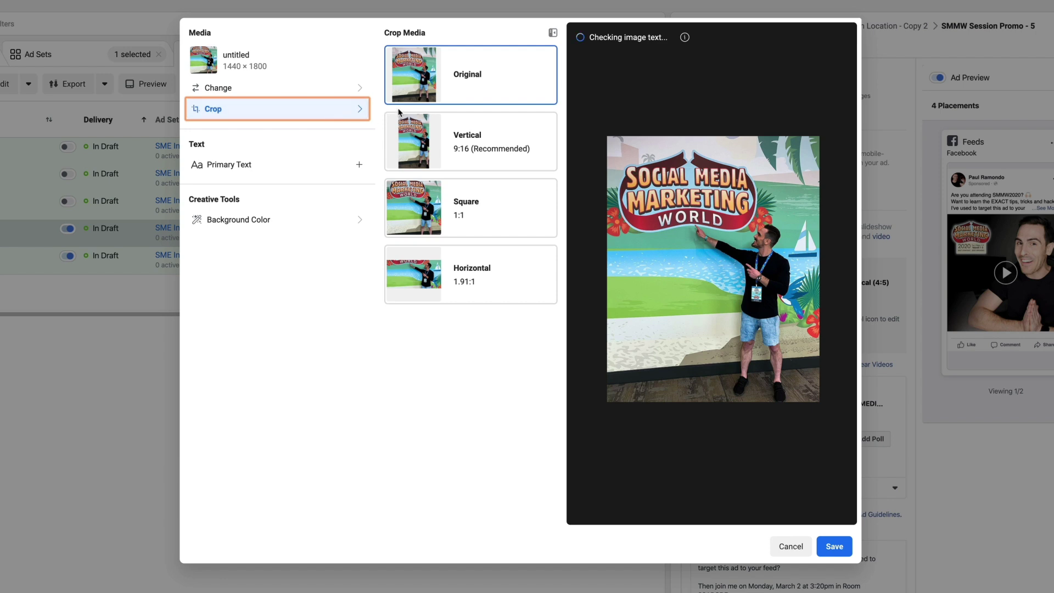
click(480, 161)
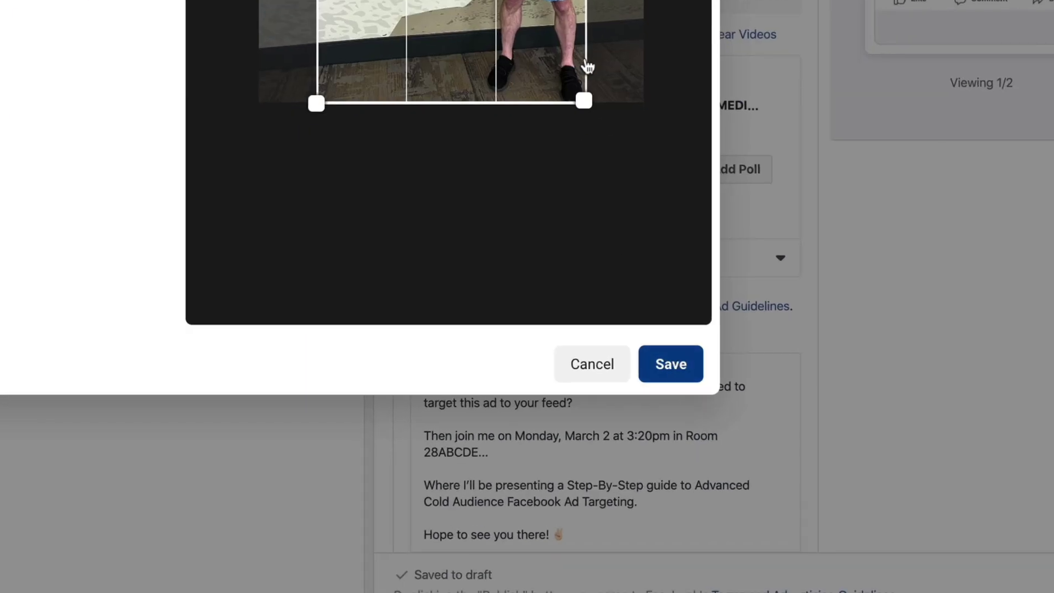
click(671, 364)
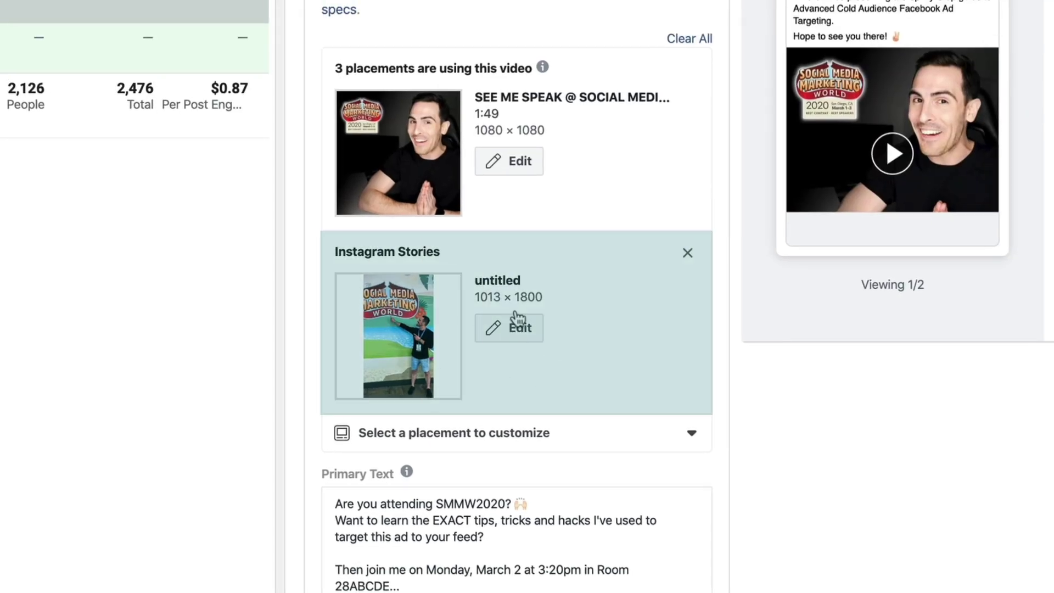
Reopen the Instagram Stories media editor and browse the Page's images for replacement media
click(530, 331)
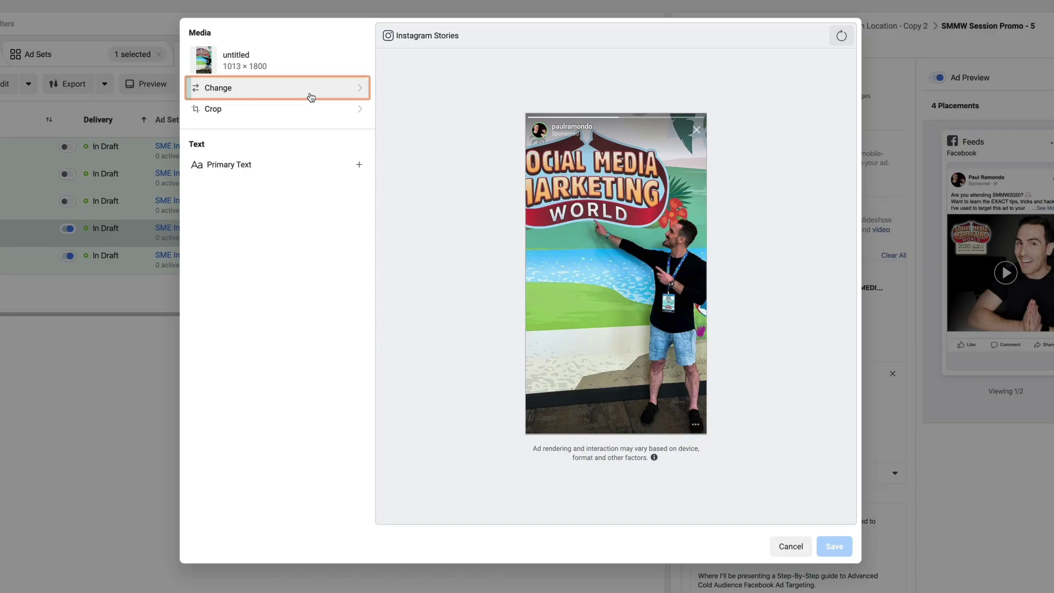
click(310, 98)
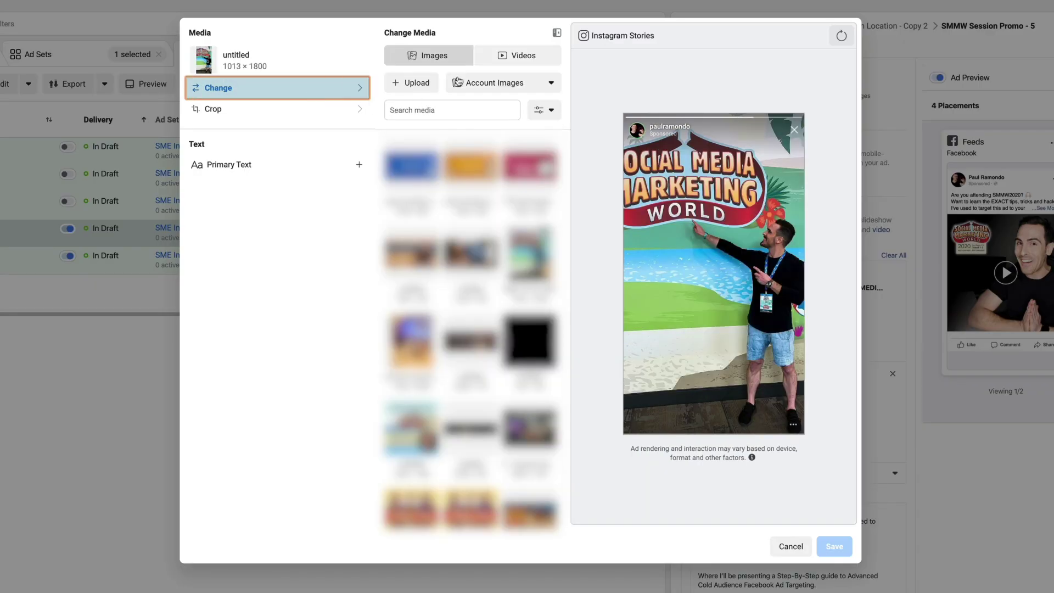
click(521, 87)
click(501, 169)
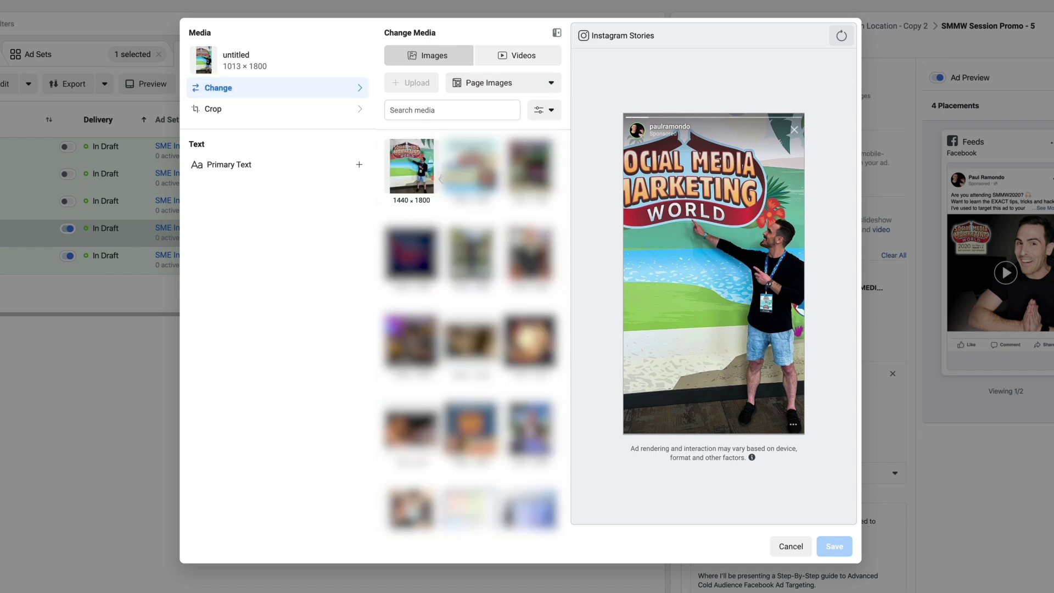
Select the HOME OFFICE & STUDIO TOUR video and choose the 1:1 Recommended crop
click(412, 174)
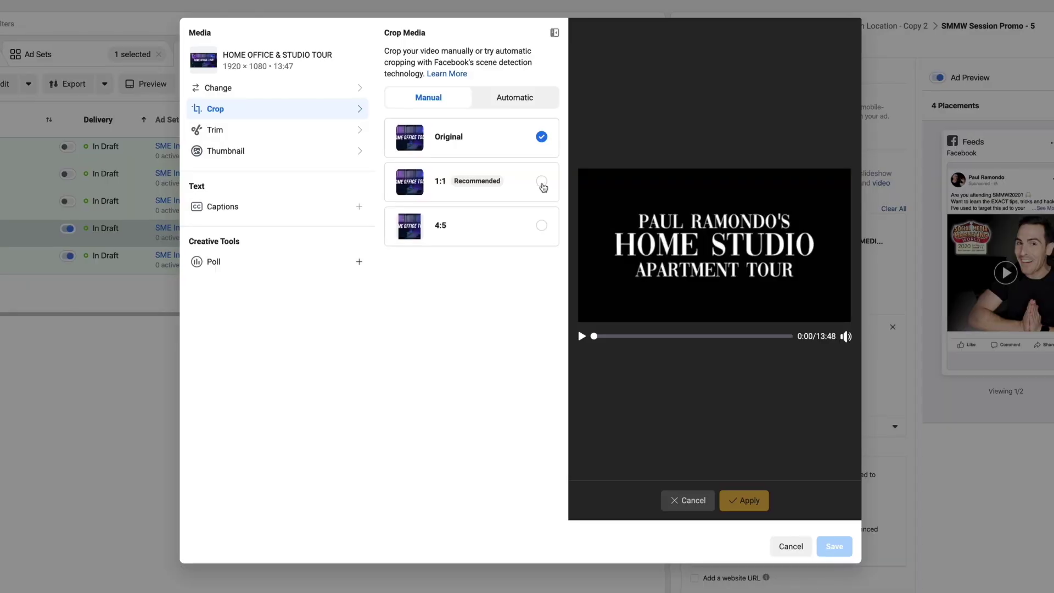
click(542, 183)
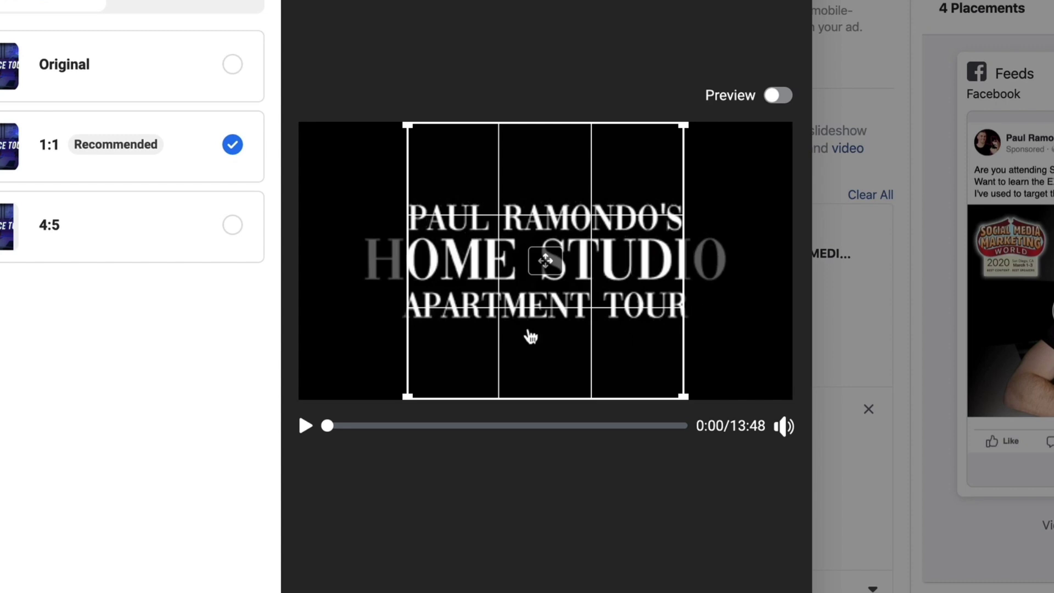